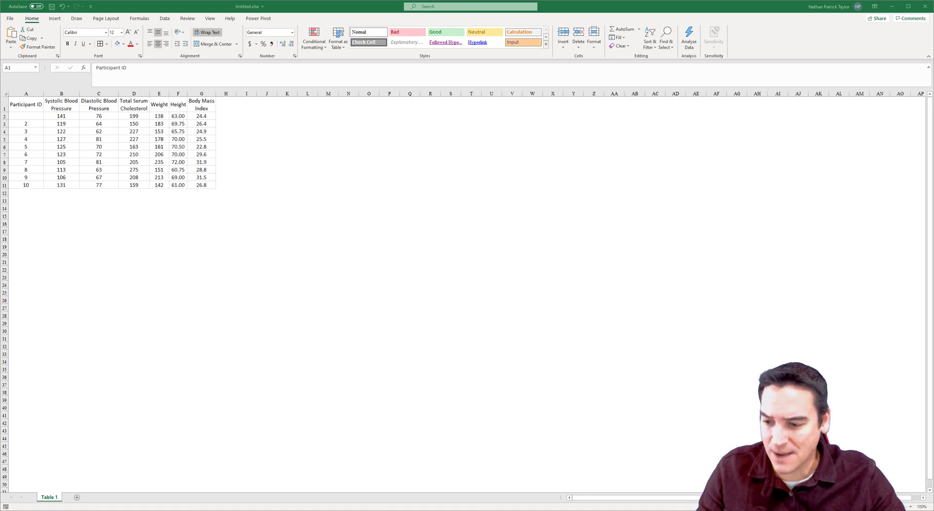
Step: Switch to the online Book 1.xlsx in the browser and view its Data tab
left_click(124, 498)
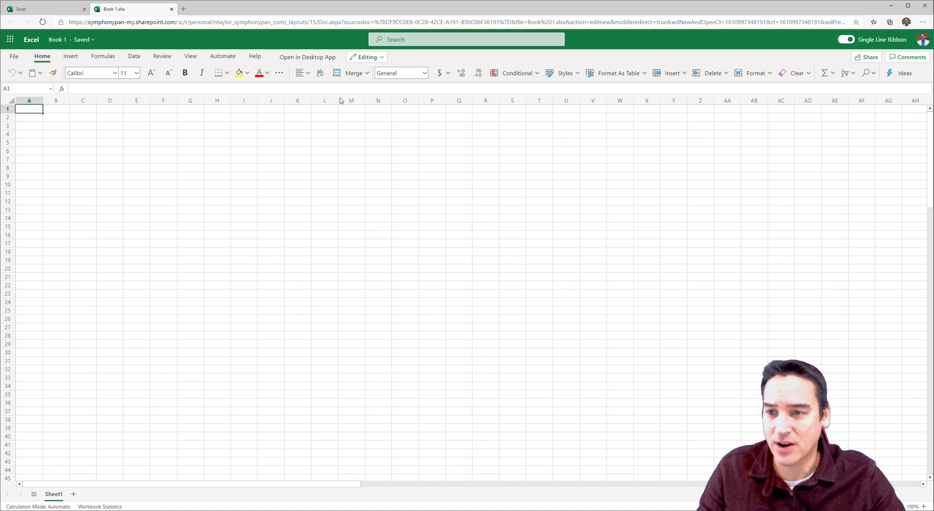
left_click(137, 60)
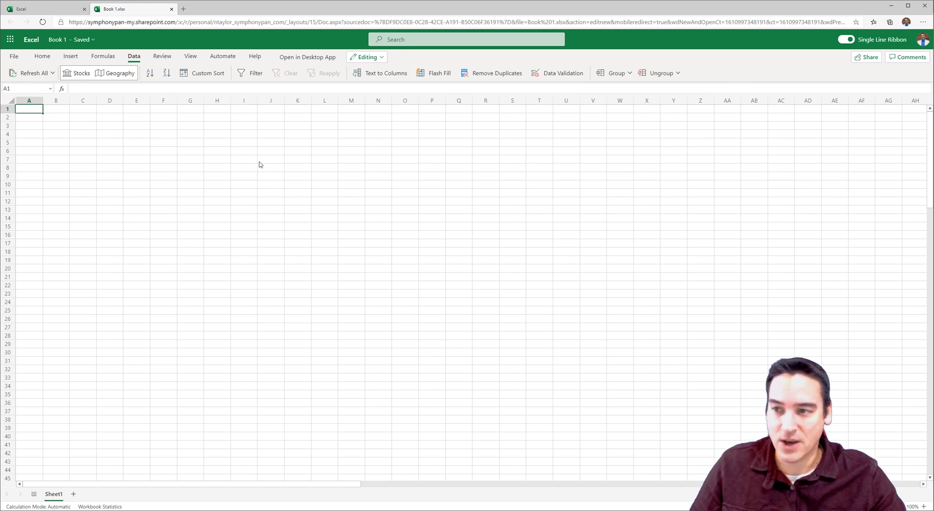
Step: Close the online Book 1, go to the Office 365 home page, and review the Install Office options
left_click(172, 9)
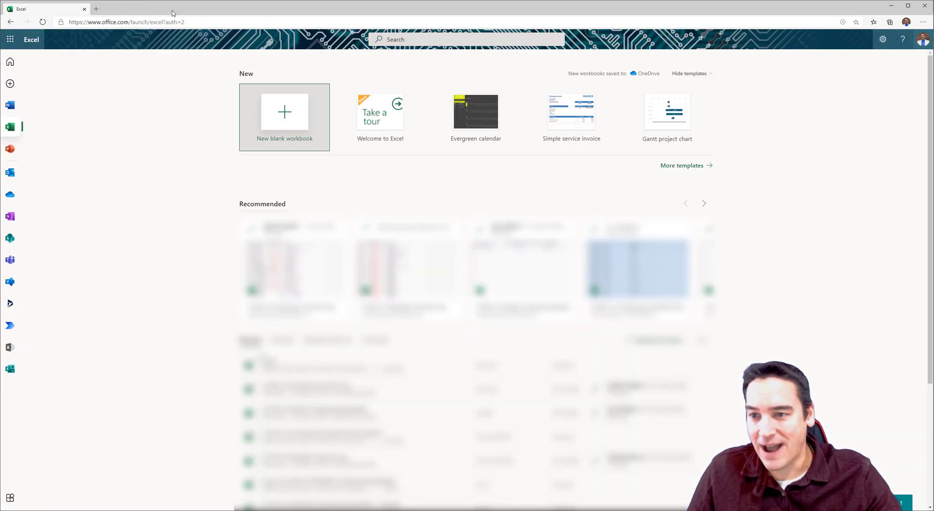
left_click(11, 65)
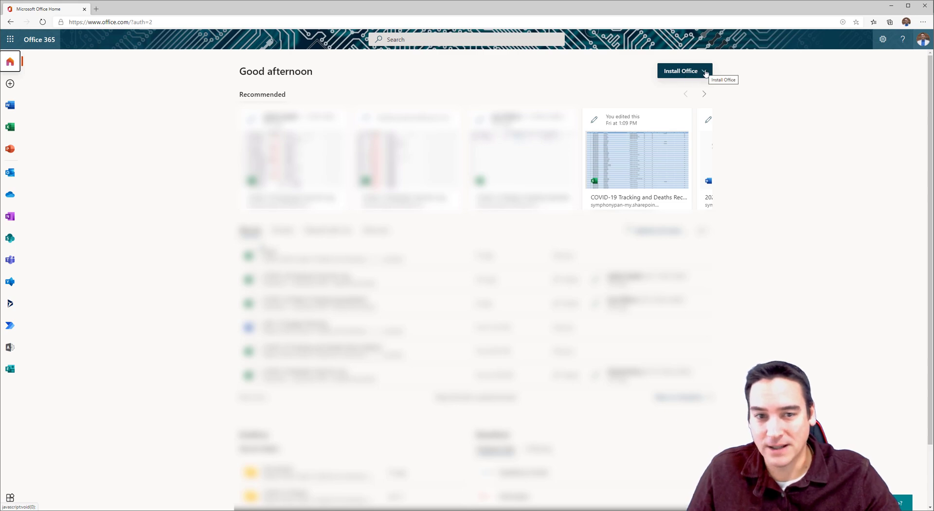
left_click(704, 72)
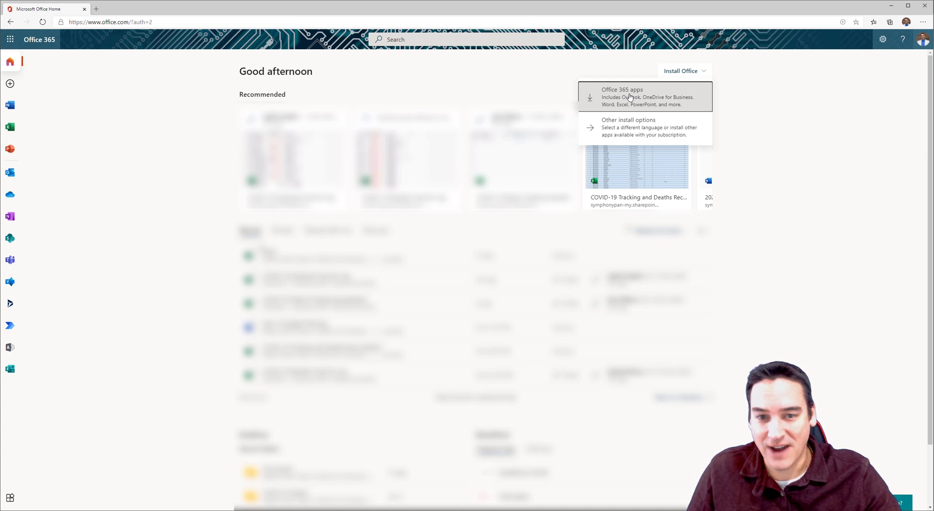
left_click(749, 91)
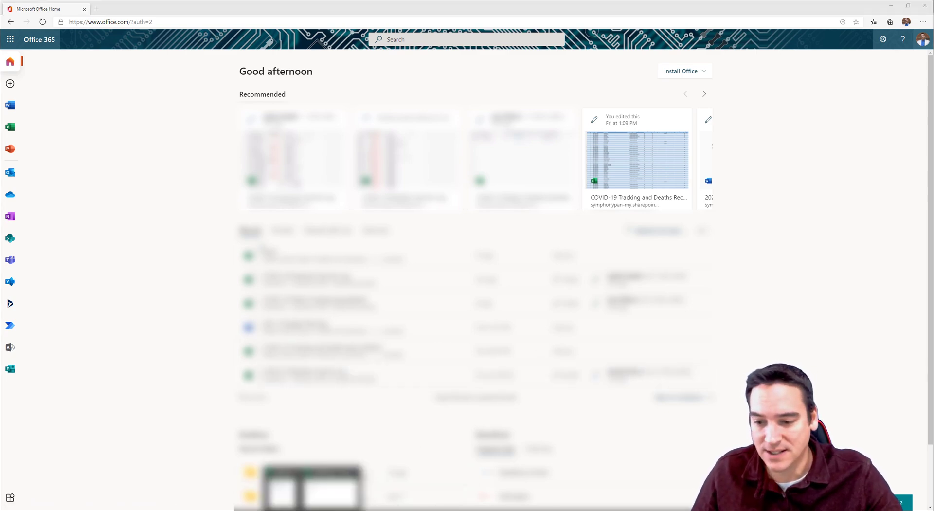
Step: Return to the desktop Untitled.xlsx workbook and view its Data tab tools
left_click(320, 496)
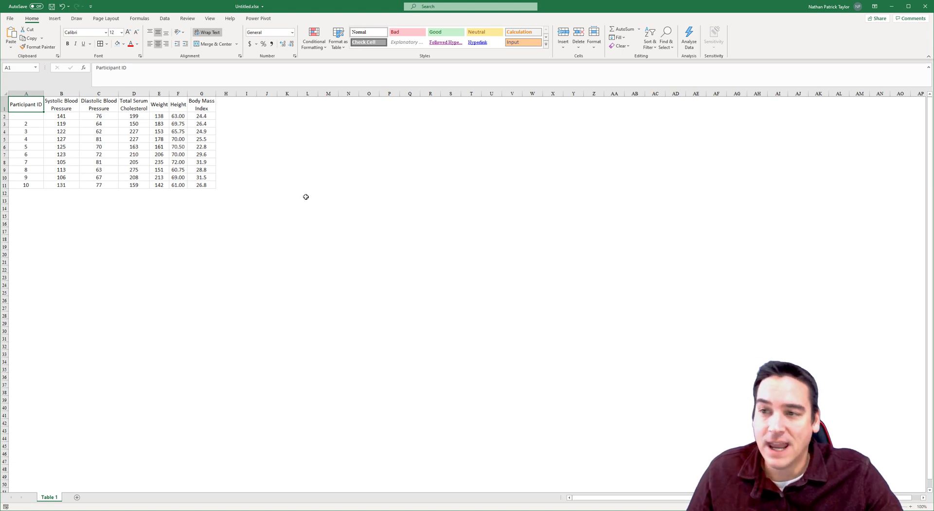
left_click(166, 20)
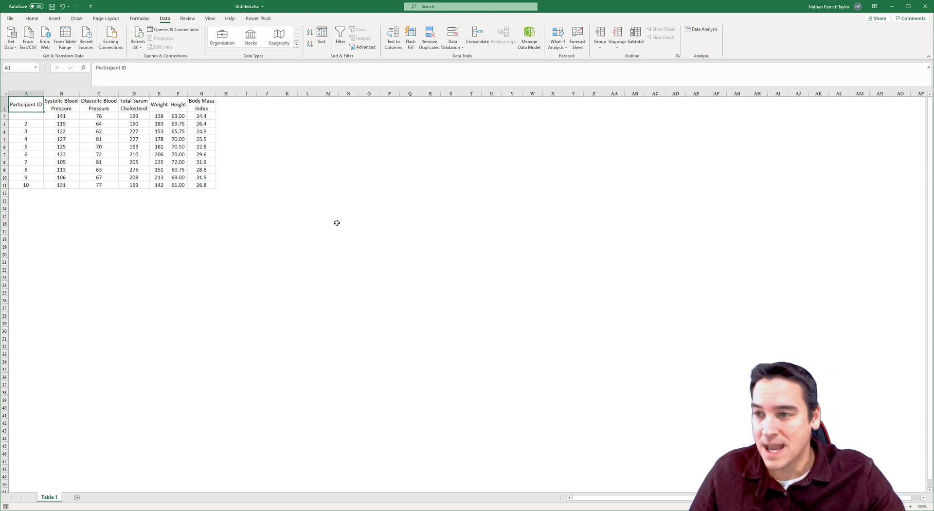
Step: In Excel Options, go to Add-ins and set Manage to Excel Add-ins
left_click(12, 20)
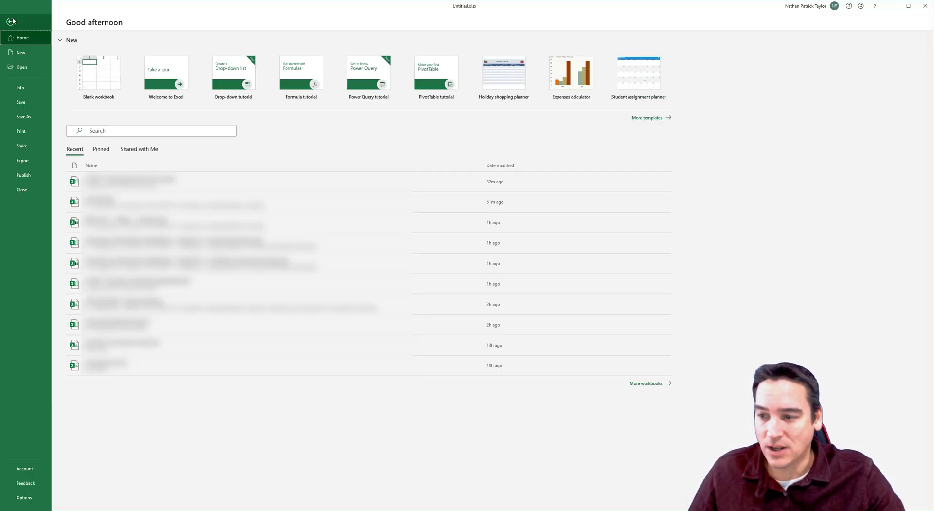
left_click(24, 497)
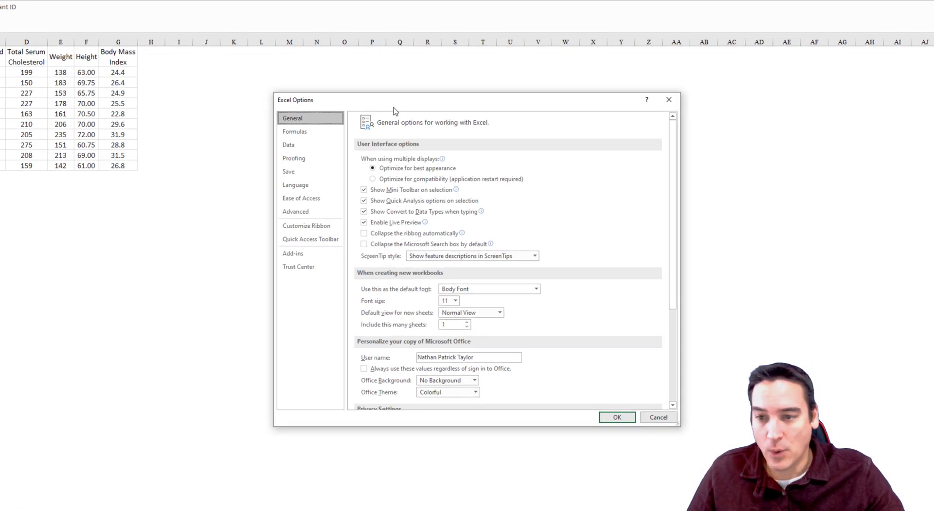
left_click(310, 253)
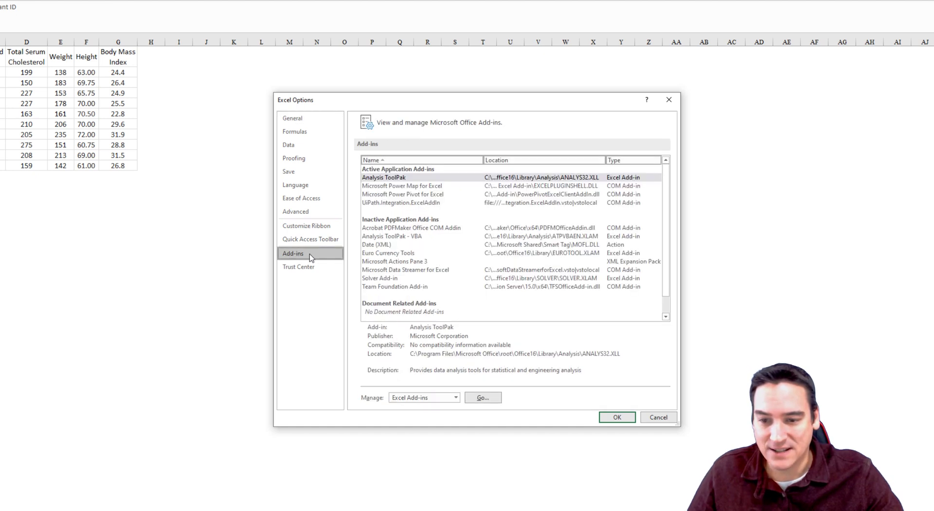
left_click(456, 398)
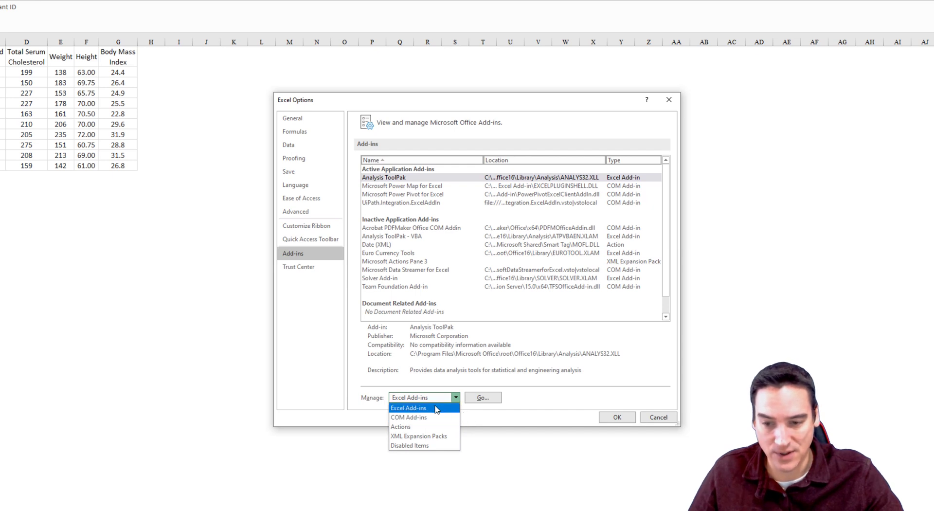
left_click(437, 408)
Step: Enable Analysis ToolPak and Analysis ToolPak - VBA in the Add-ins dialog and confirm
left_click(483, 398)
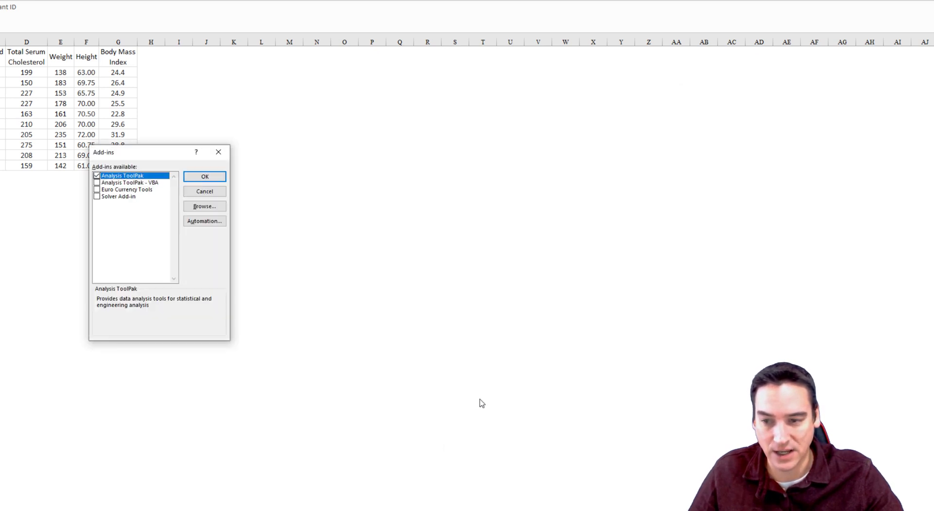
left_click_drag(178, 153, 224, 156)
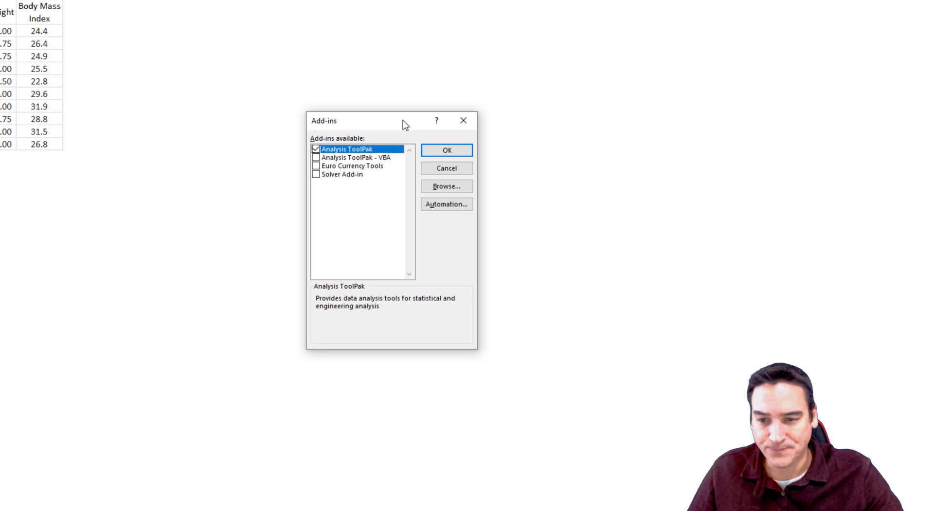
left_click(142, 176)
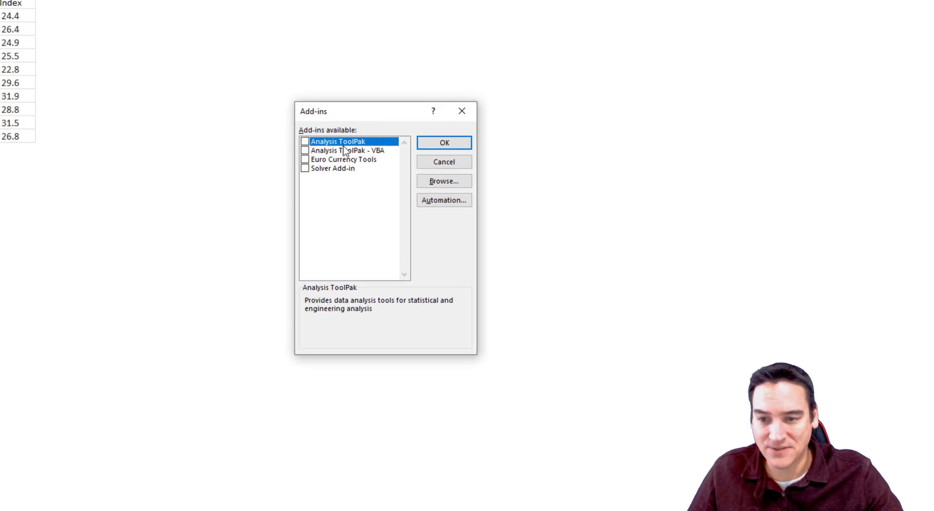
left_click(305, 141)
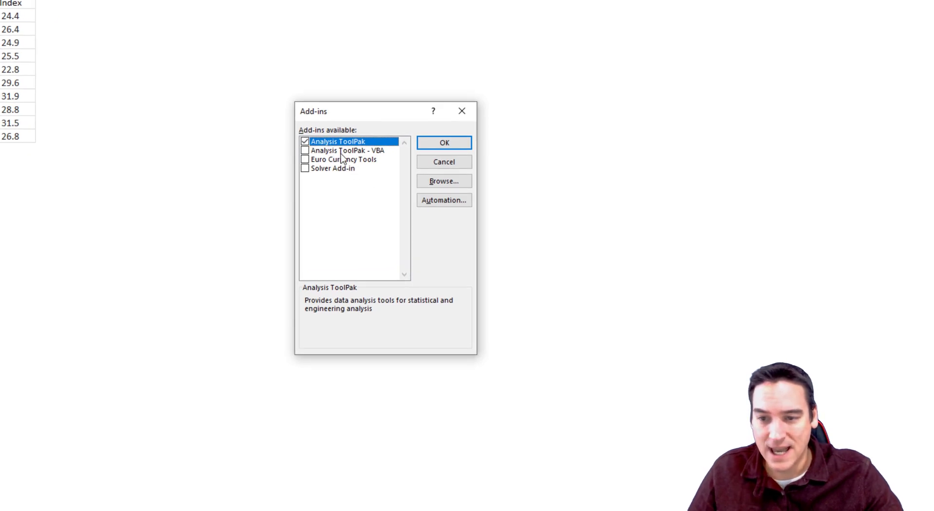
left_click(306, 150)
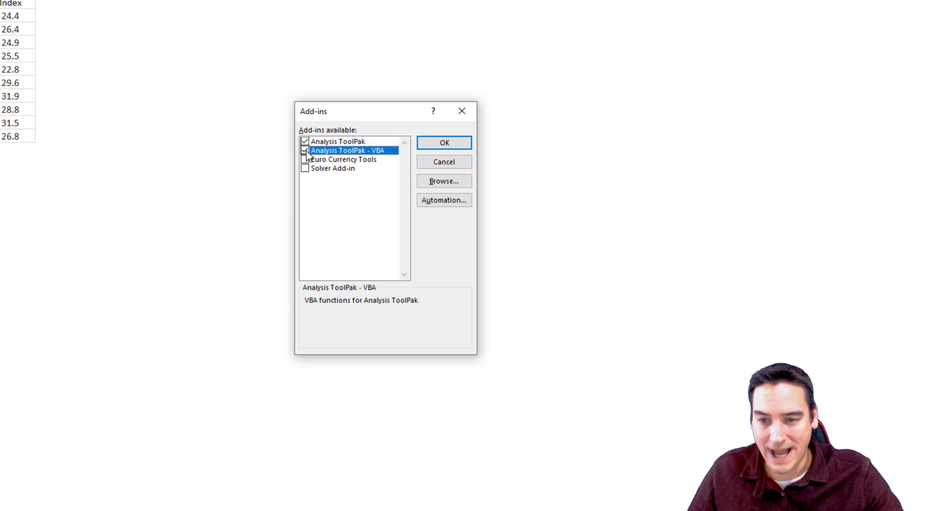
left_click(445, 143)
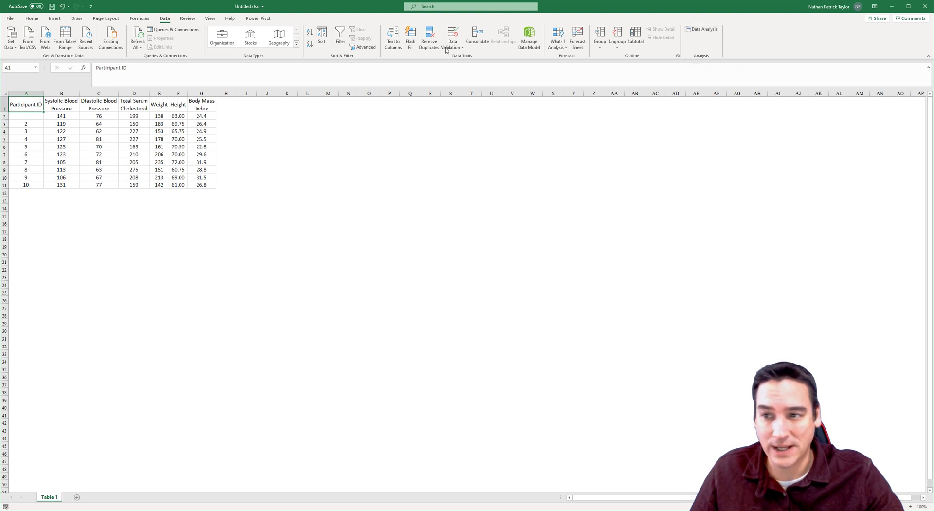
Step: Open Data Analysis from the Data tab and browse the Analysis Tools list
left_click(32, 19)
left_click(164, 19)
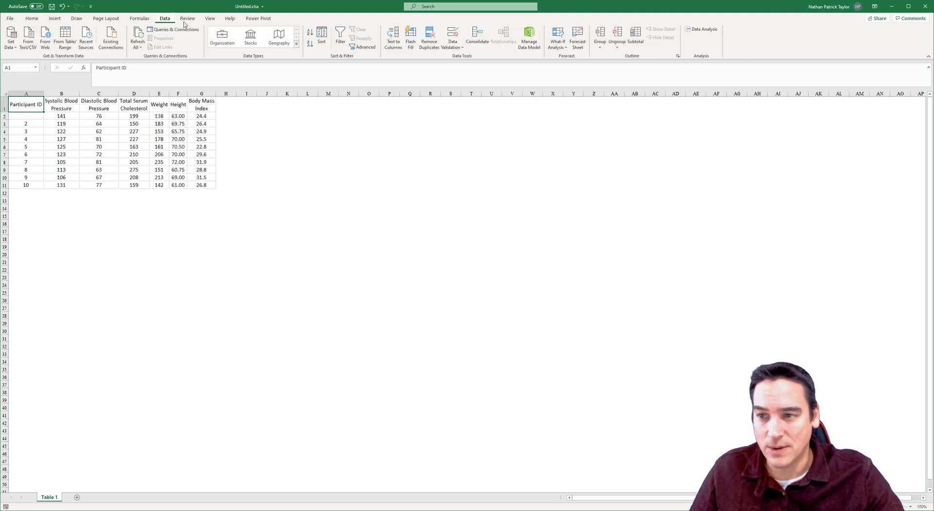
left_click(700, 31)
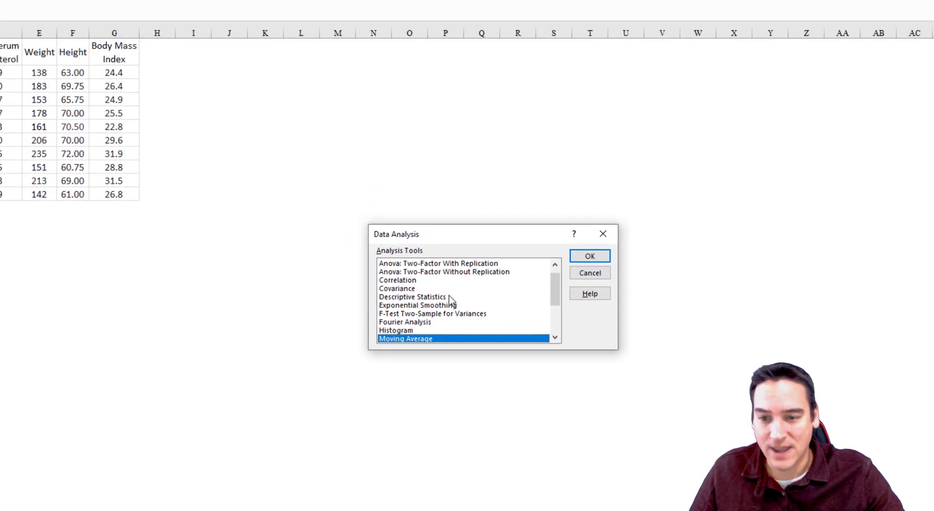
scroll(450, 298, "up", 1)
scroll(431, 278, "down", 1)
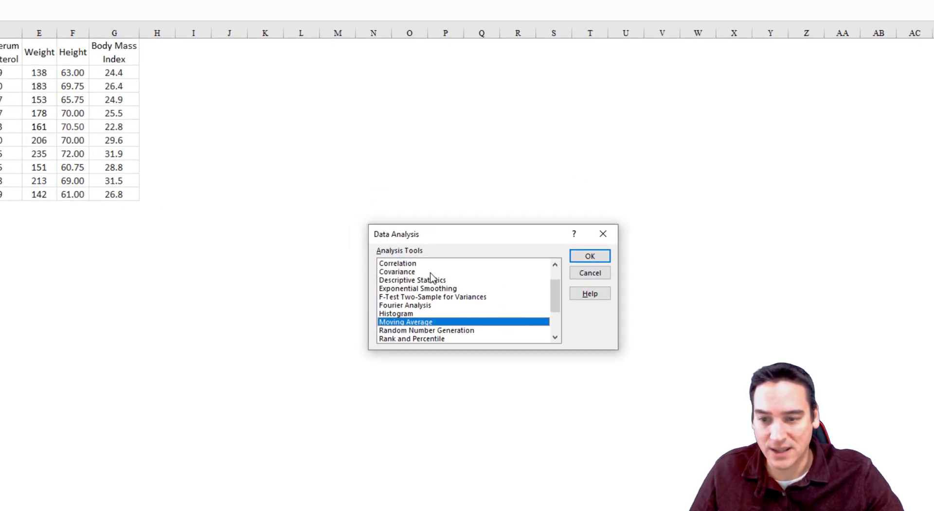
scroll(431, 277, "down", 2)
scroll(442, 296, "up", 2)
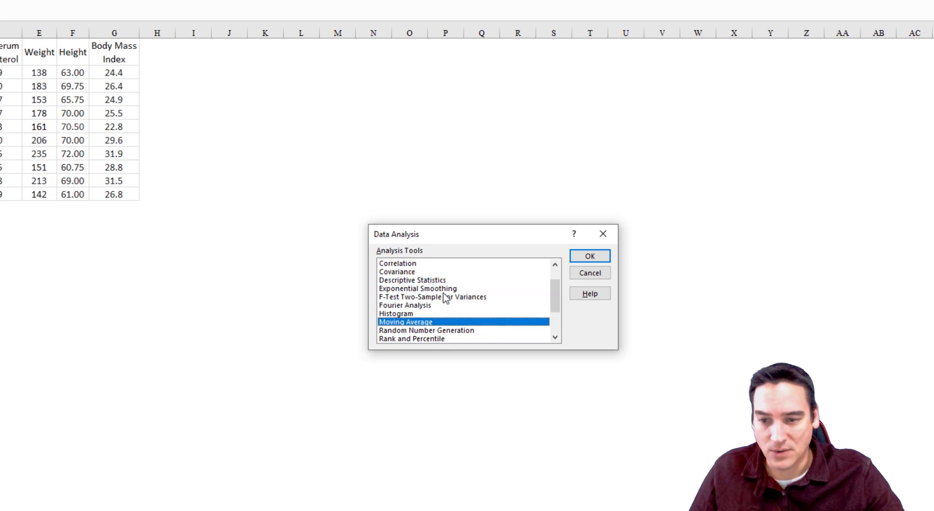
scroll(445, 297, "up", 1)
scroll(445, 299, "down", 3)
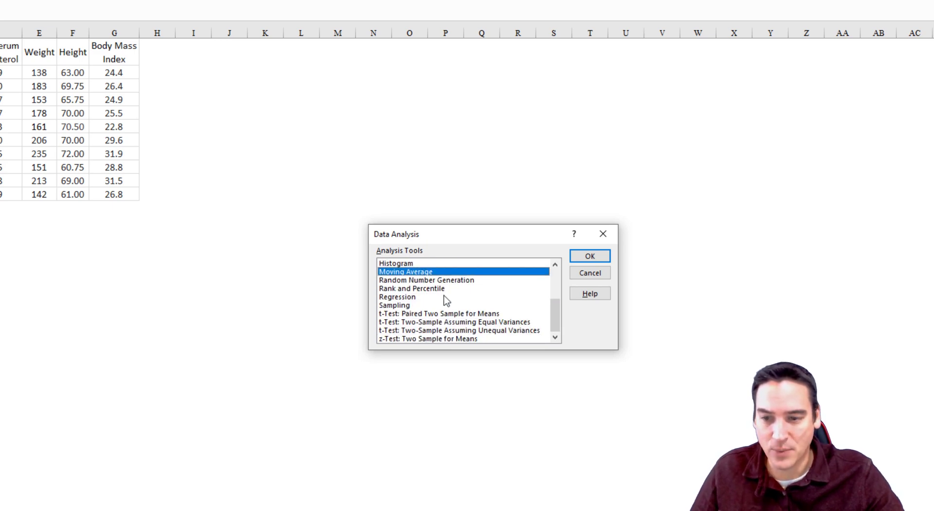
scroll(434, 299, "up", 1)
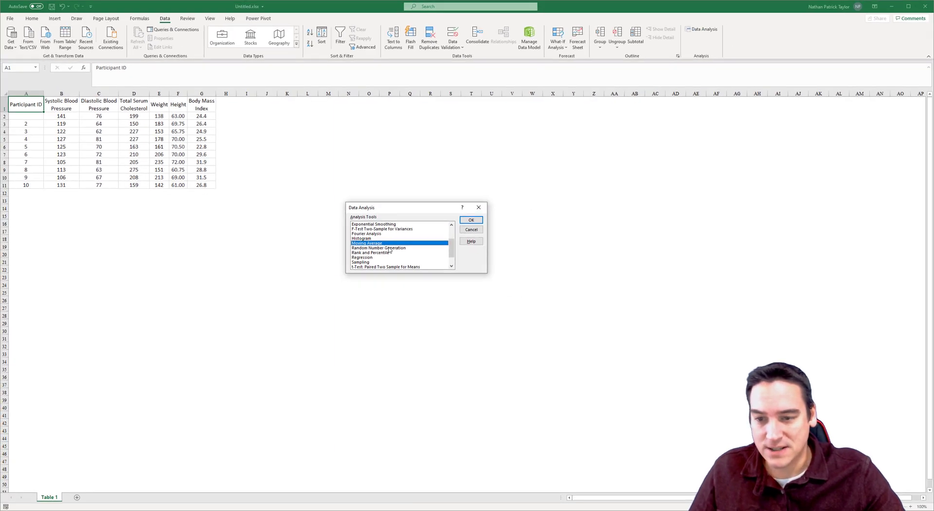
scroll(390, 250, "up", 1)
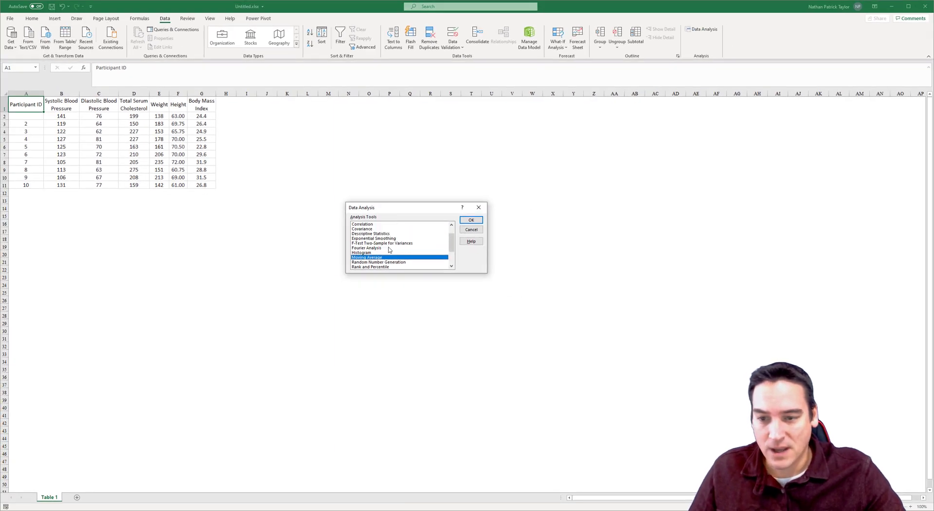
scroll(388, 251, "down", 2)
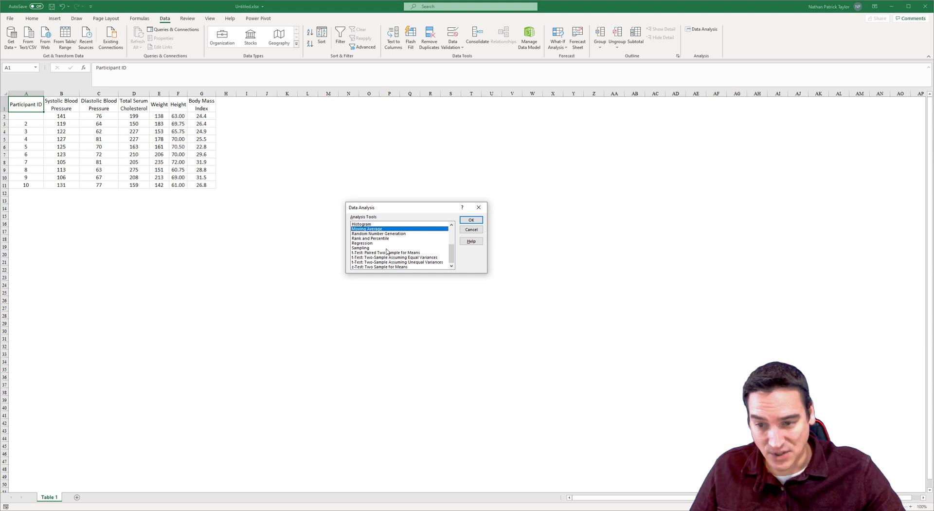
scroll(384, 251, "up", 1)
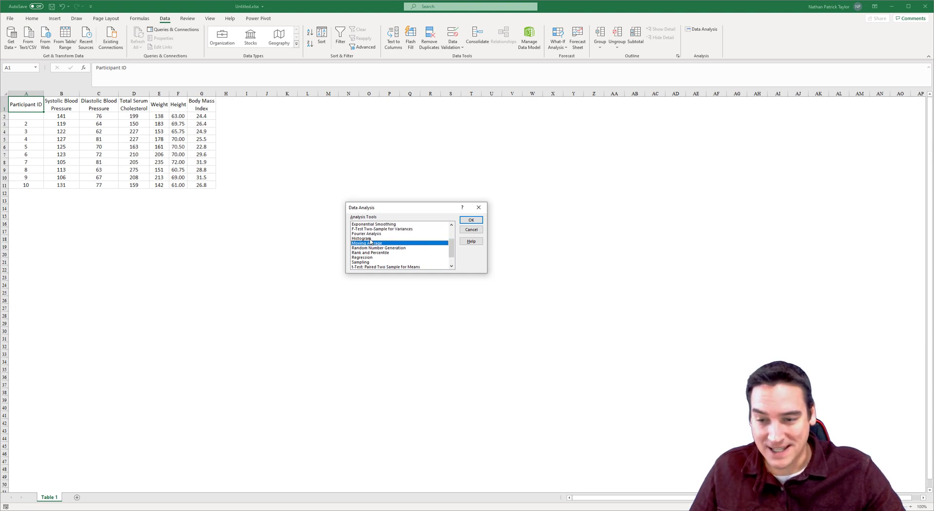
Step: Select Descriptive Statistics in the Analysis Tools list
left_click(371, 239)
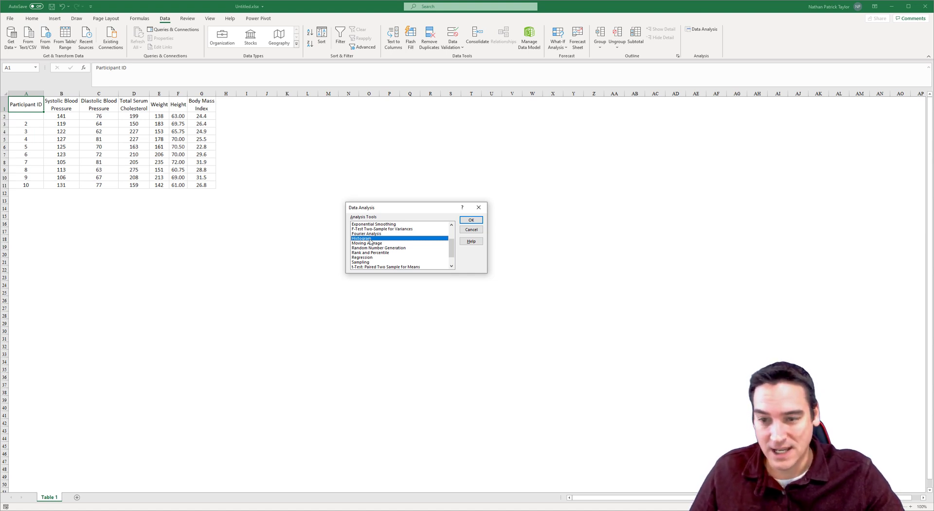
scroll(371, 241, "up", 2)
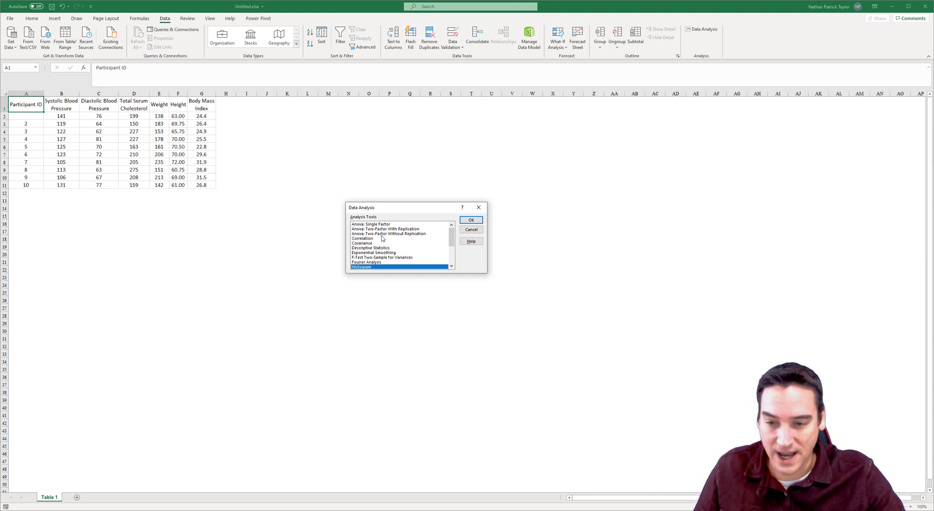
left_click(378, 249)
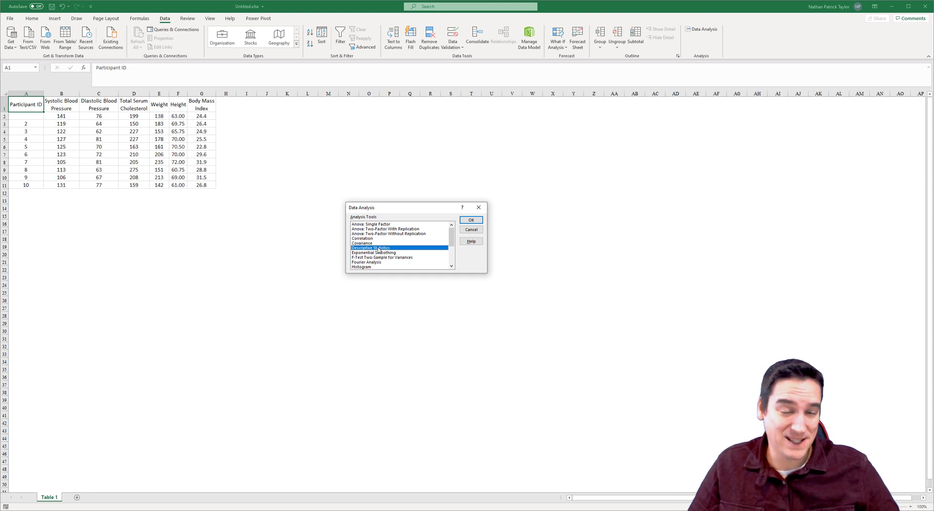